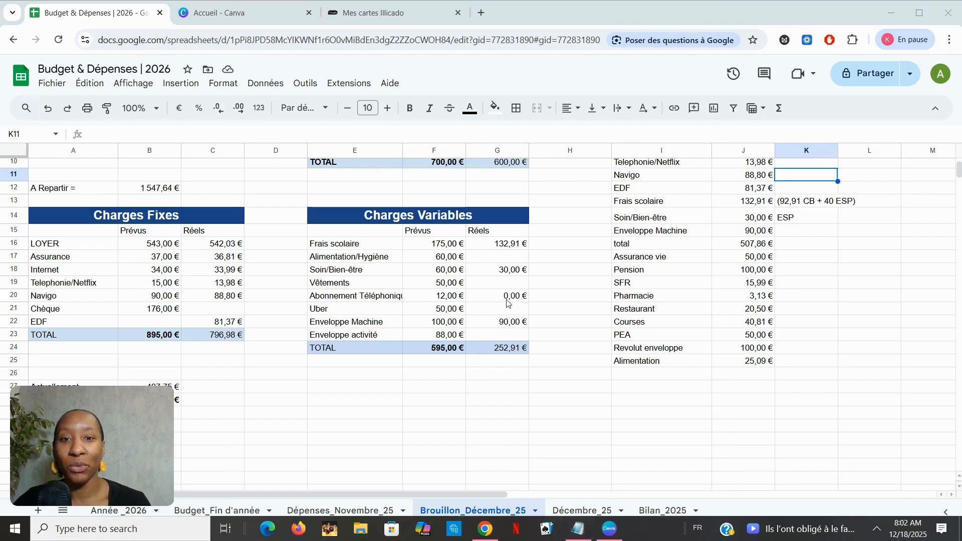
Fill the expense list from Assurance vie to Alimentation in columns I:J with a light grey background.
{"action": "scroll", "coordinate": [534, 302], "scroll_direction": "up", "scroll_amount": 5}
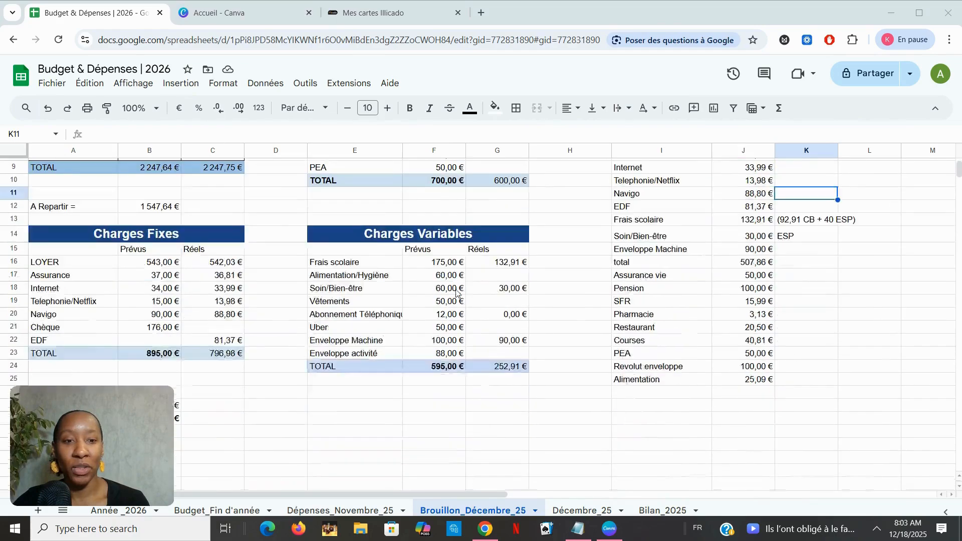
{"action": "scroll", "coordinate": [458, 295], "scroll_direction": "down", "scroll_amount": 4}
{"action": "left_click_drag", "start_coordinate": [644, 224], "coordinate": [755, 326]}
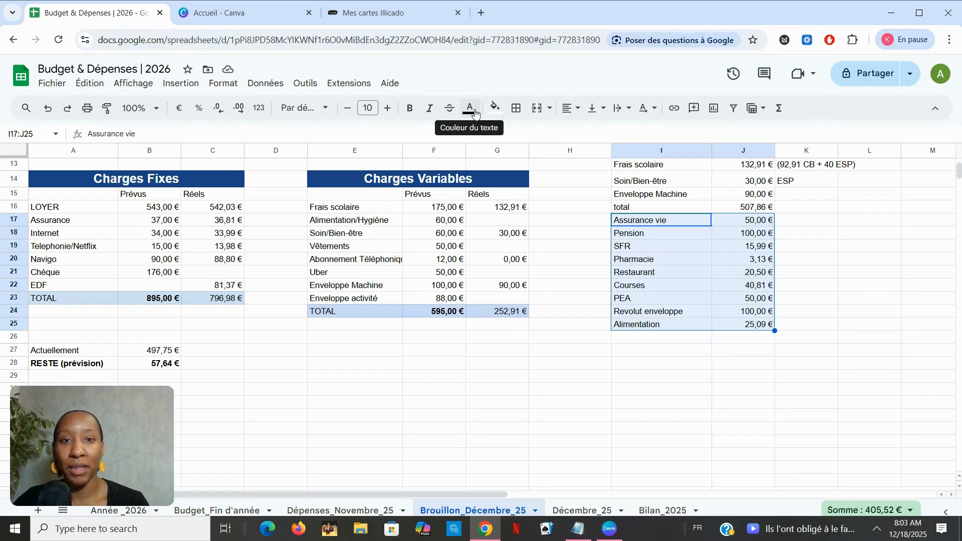
{"action": "left_click", "coordinate": [499, 111]}
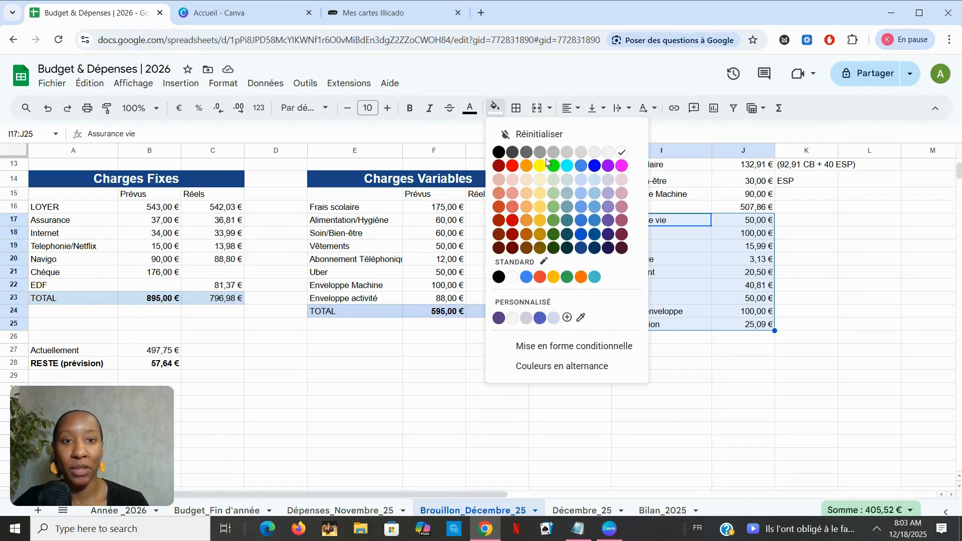
{"action": "left_click", "coordinate": [594, 153]}
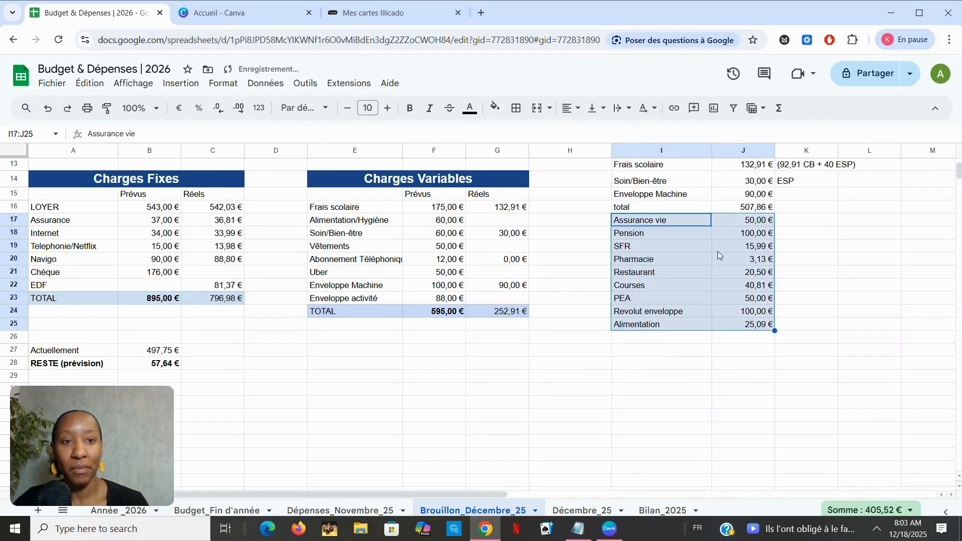
{"action": "left_click", "coordinate": [687, 290]}
Enter 100 as the actual amount for Autres in the Revenus table.
{"action": "scroll", "coordinate": [687, 293], "scroll_direction": "up", "scroll_amount": 2}
{"action": "scroll", "coordinate": [687, 293], "scroll_direction": "up", "scroll_amount": 2}
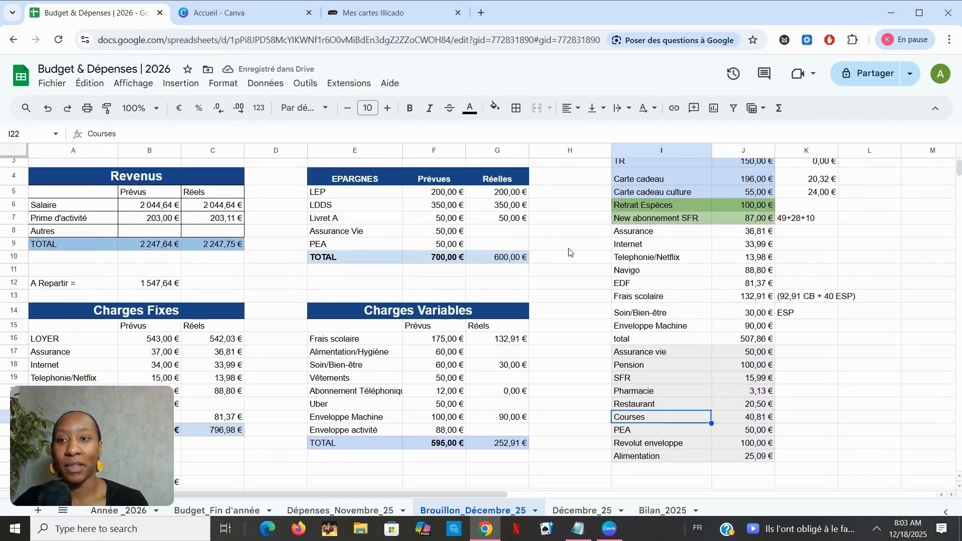
{"action": "left_click", "coordinate": [659, 367]}
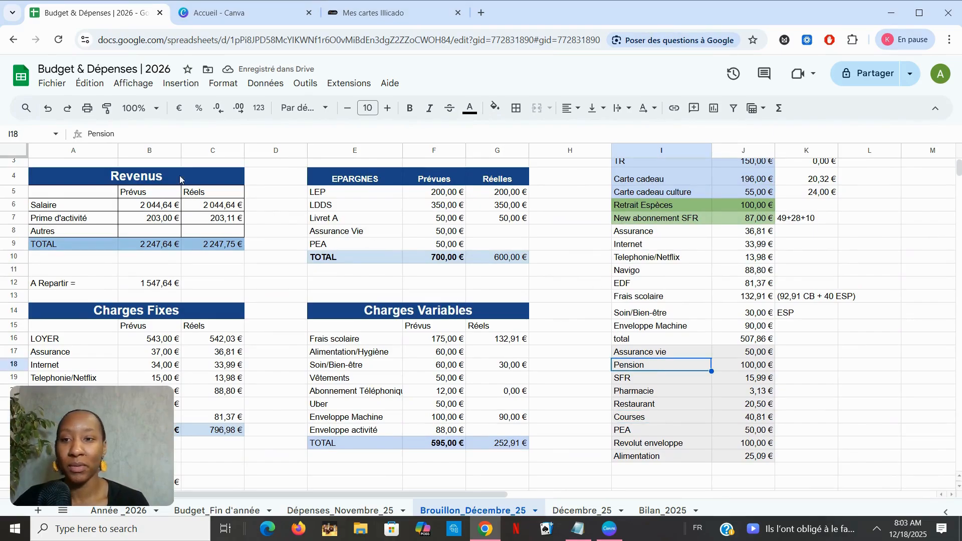
{"action": "left_click", "coordinate": [150, 234]}
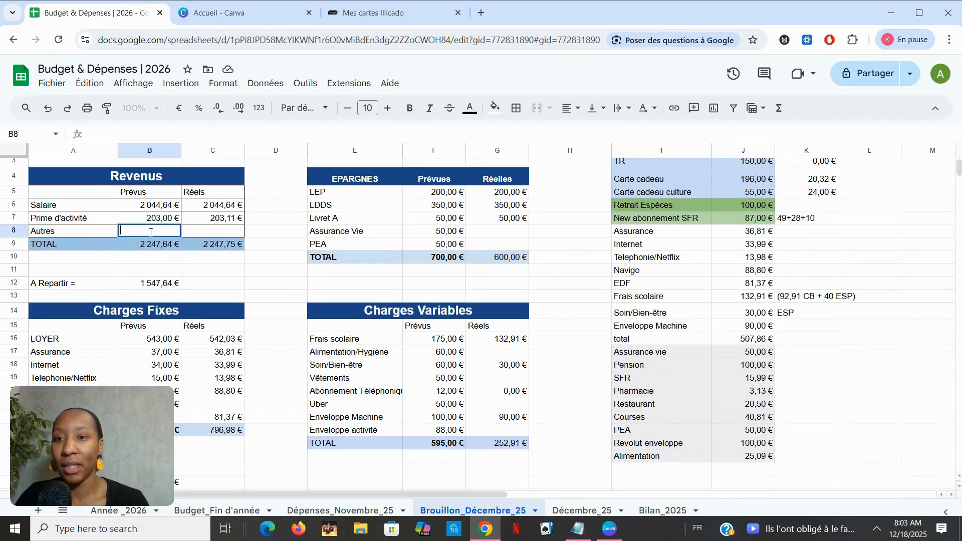
{"action": "left_click", "coordinate": [226, 231]}
{"action": "double_click", "coordinate": [227, 232]}
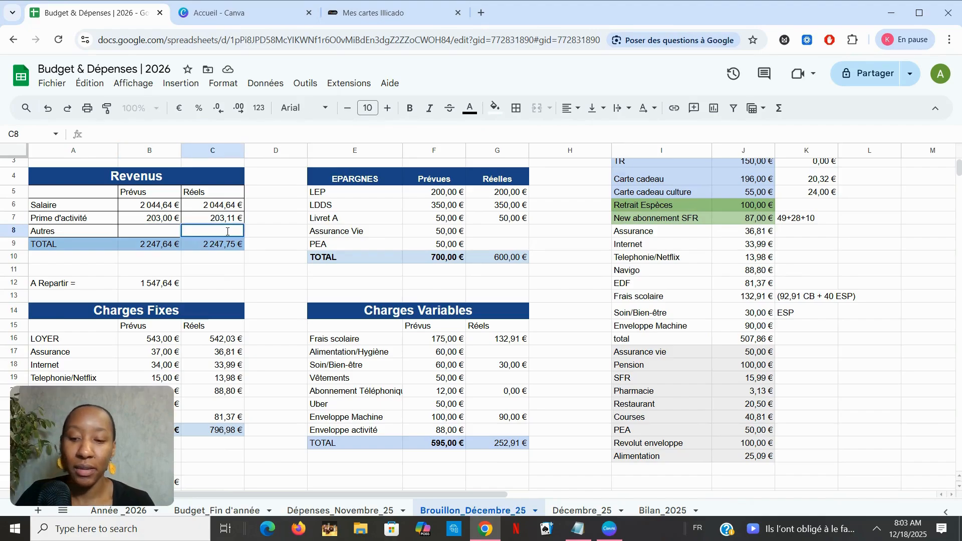
{"action": "type", "text": "100"}
{"action": "key", "text": "Return"}
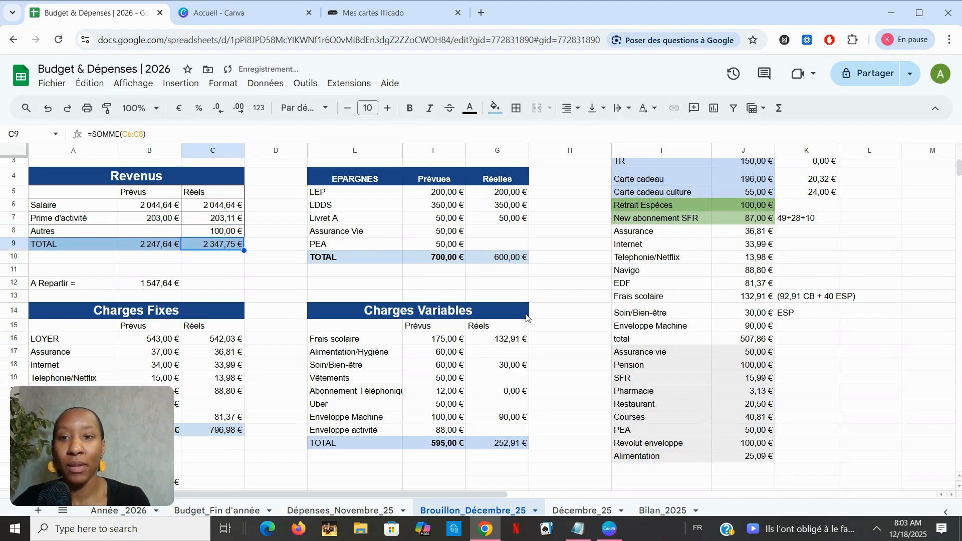
Enter 50 as the actual savings for both Assurance Vie and PEA in the EPARGNES table.
{"action": "scroll", "coordinate": [550, 330], "scroll_direction": "down", "scroll_amount": 1}
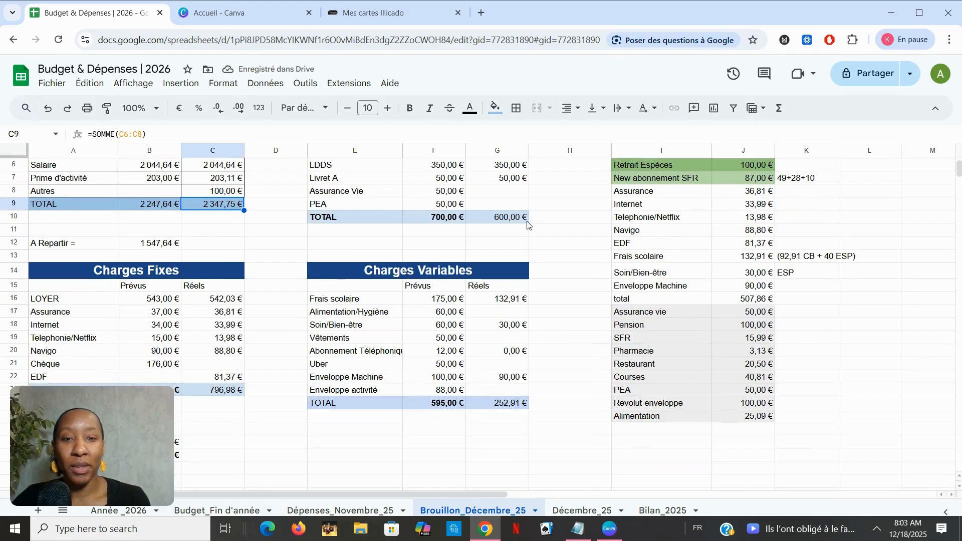
{"action": "left_click", "coordinate": [499, 190]}
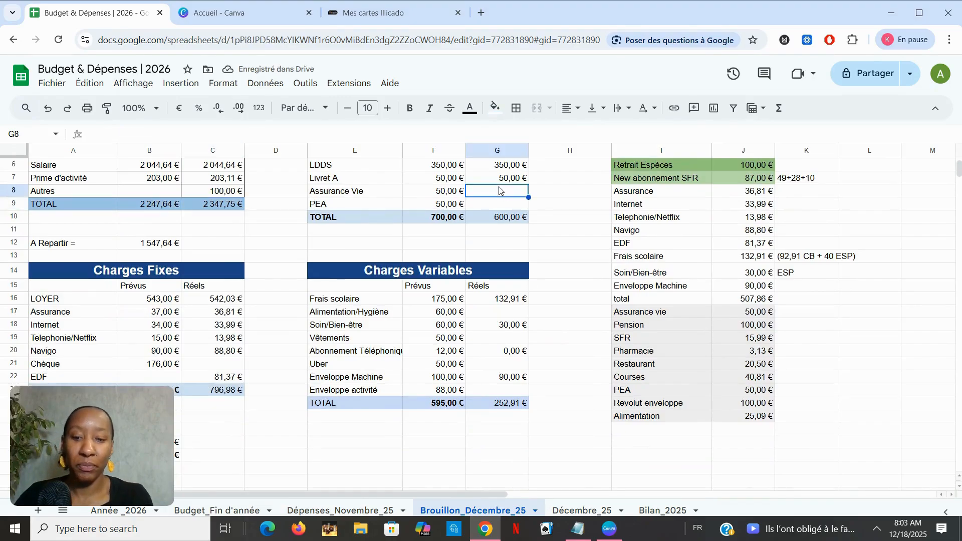
{"action": "type", "text": "50"}
{"action": "key", "text": "Return"}
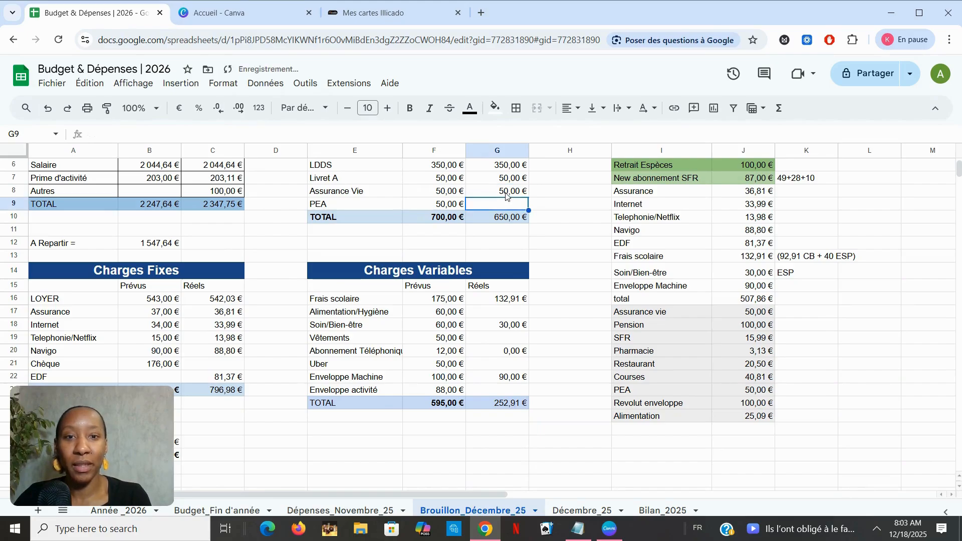
{"action": "type", "text": "50"}
{"action": "key", "text": "Return"}
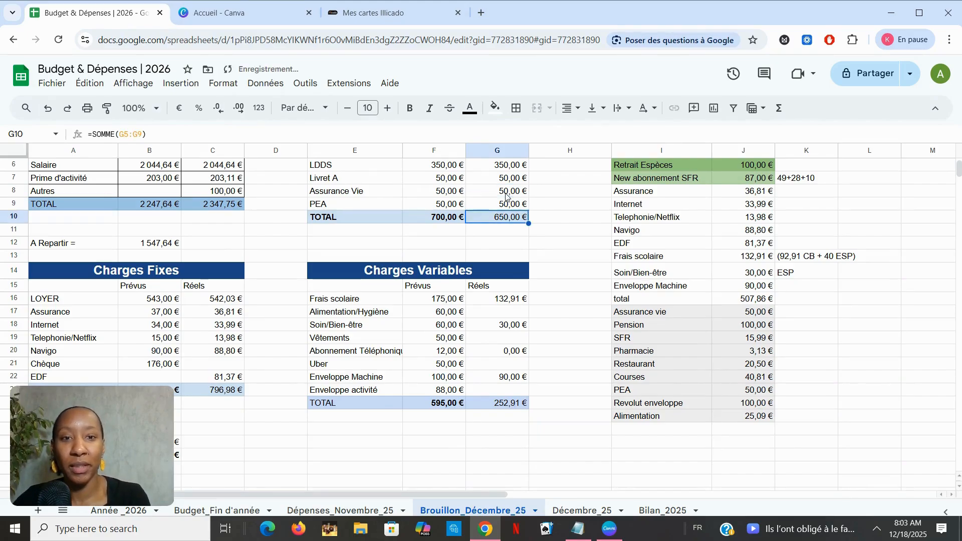
{"action": "scroll", "coordinate": [551, 337], "scroll_direction": "down", "scroll_amount": 1}
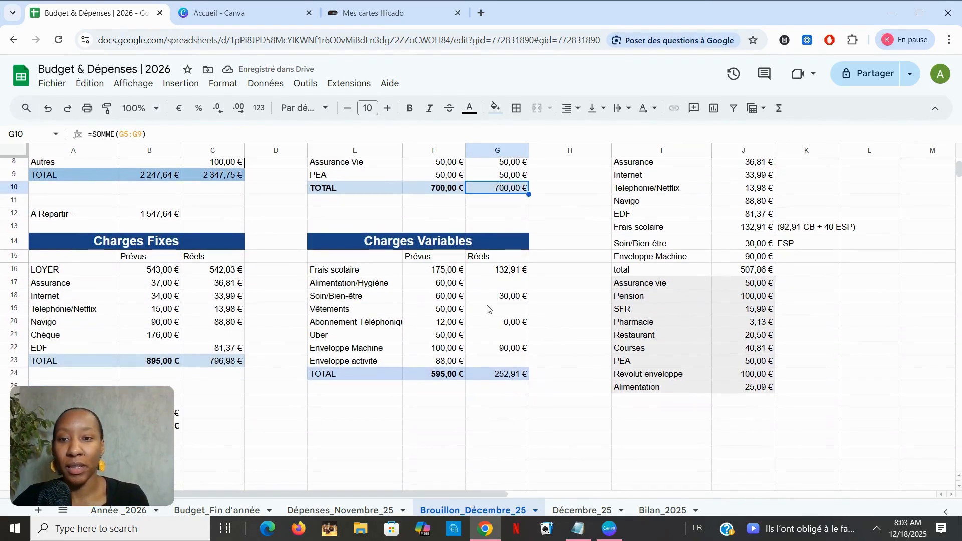
{"action": "left_click", "coordinate": [195, 338]}
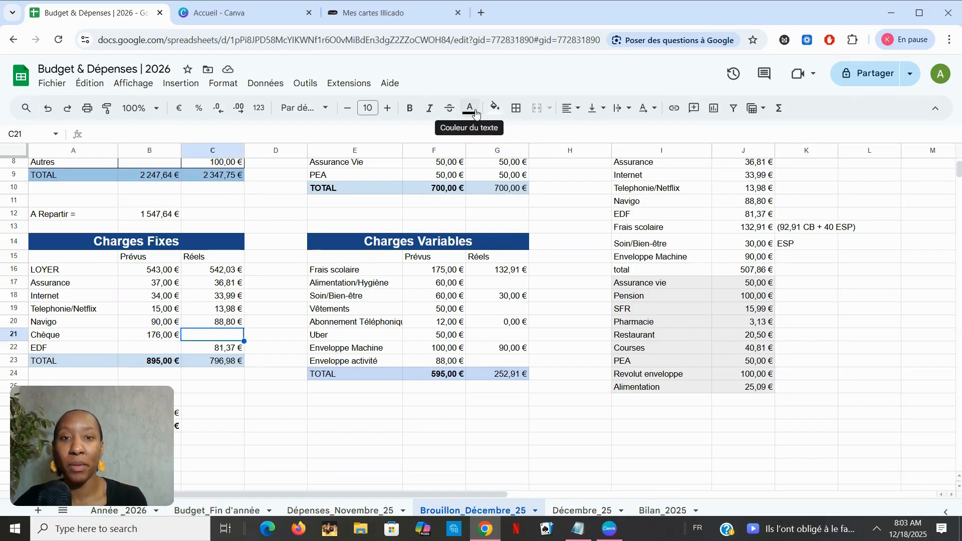
{"action": "left_click", "coordinate": [497, 108]}
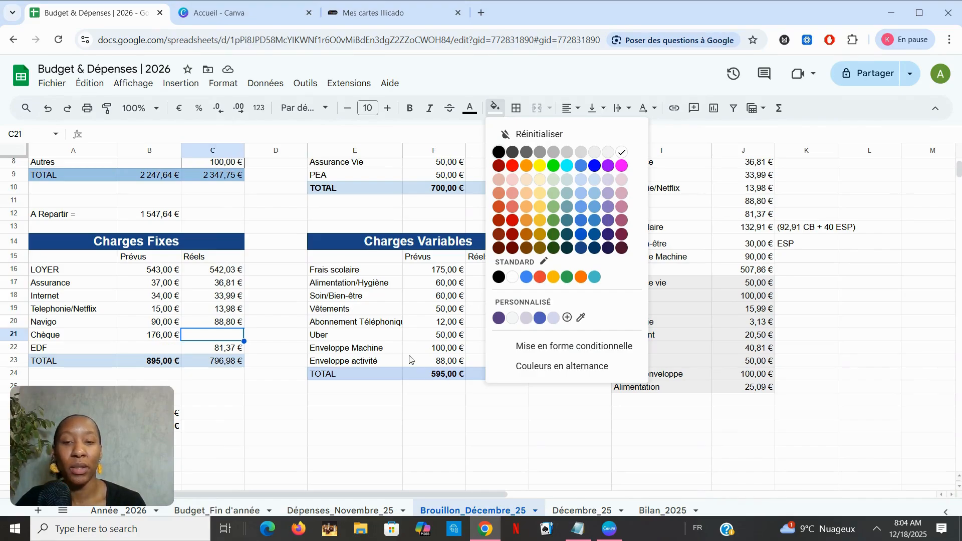
{"action": "left_click", "coordinate": [662, 373]}
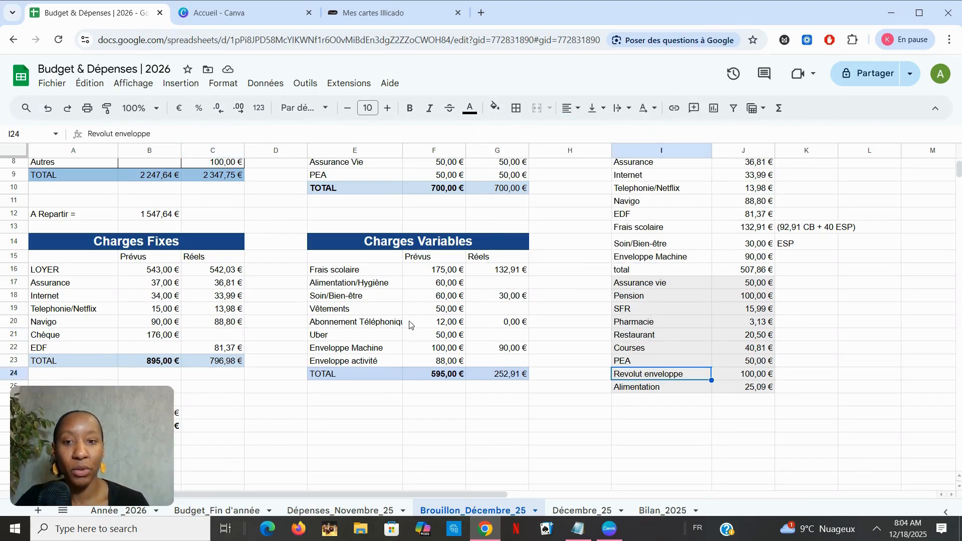
Enter 15,99 as the actual amount for Abonnement Téléphonique in Charges Variables.
{"action": "left_click", "coordinate": [516, 328]}
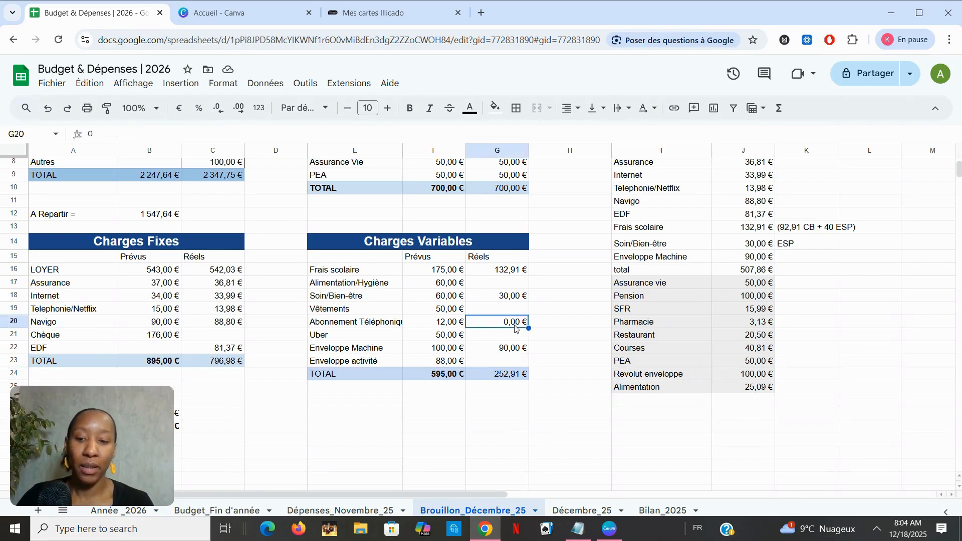
{"action": "type", "text": "15"}
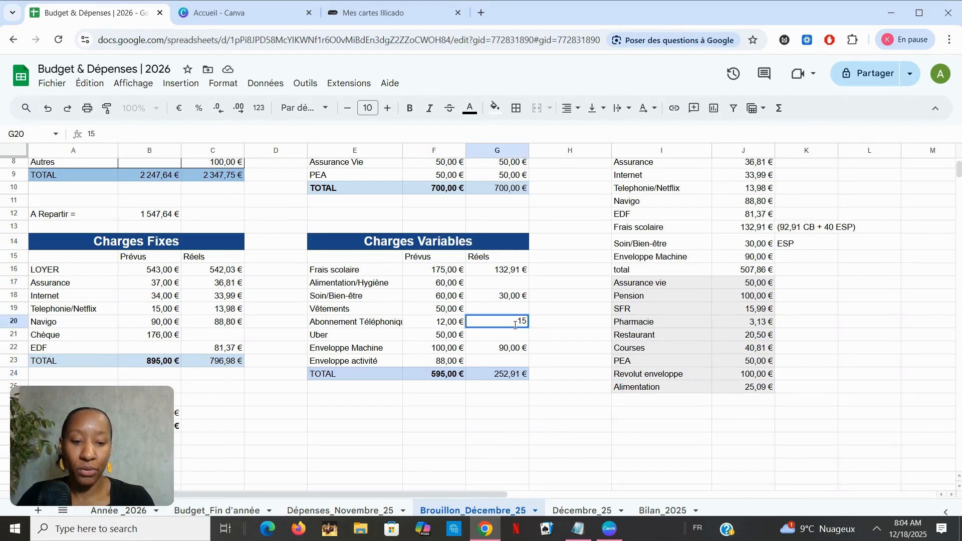
{"action": "type", "text": ",99"}
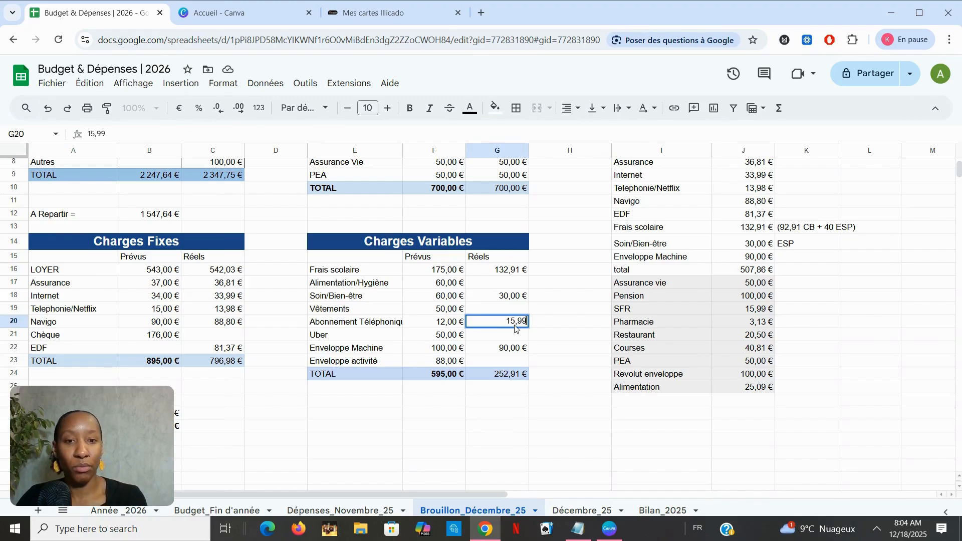
{"action": "key", "text": "Return"}
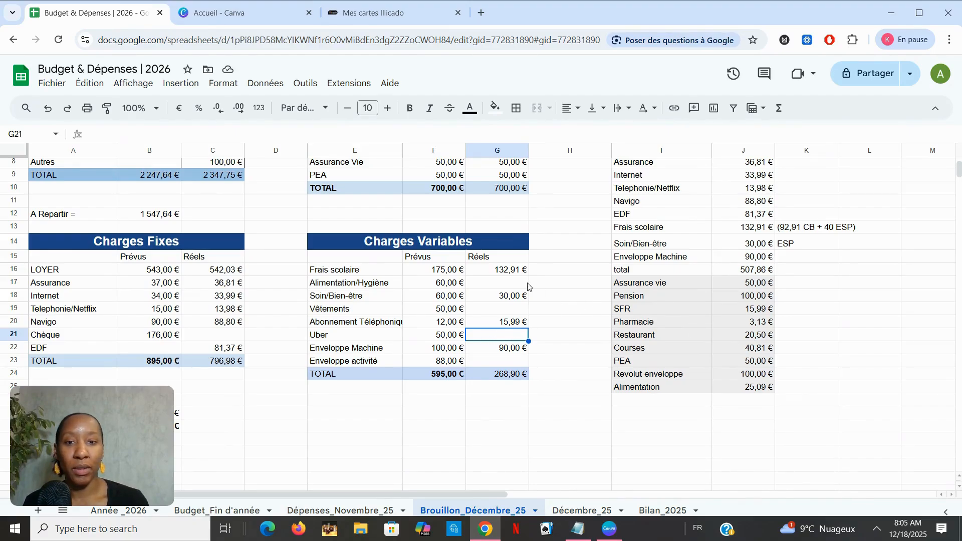
Change the Soin/Bien-être actual amount to the formula =30+3,13.
{"action": "left_click", "coordinate": [488, 297]}
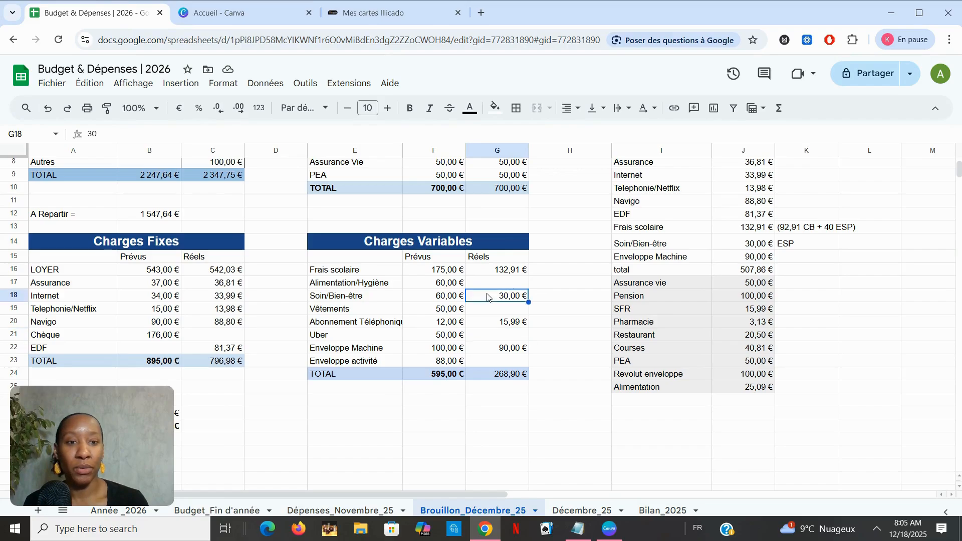
{"action": "left_click", "coordinate": [89, 134]}
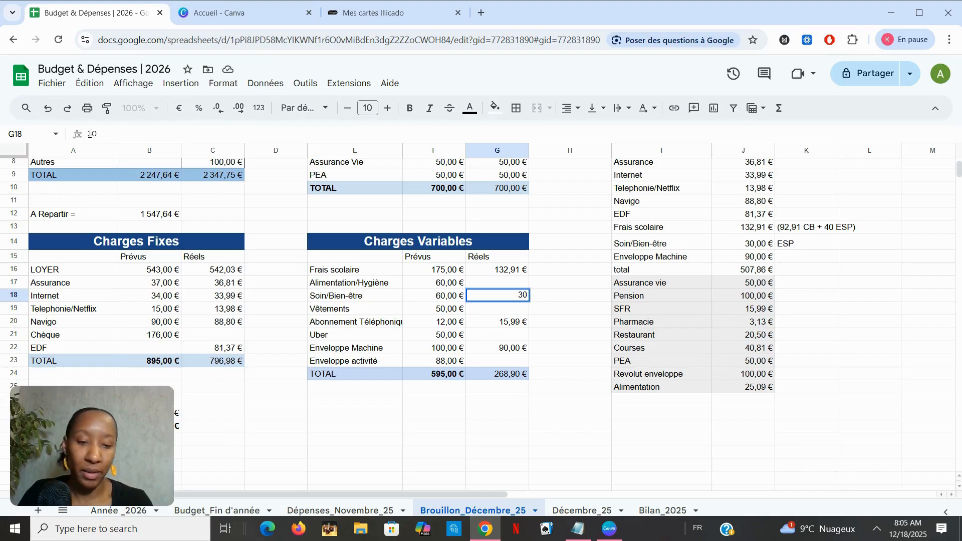
{"action": "type", "text": "=30"}
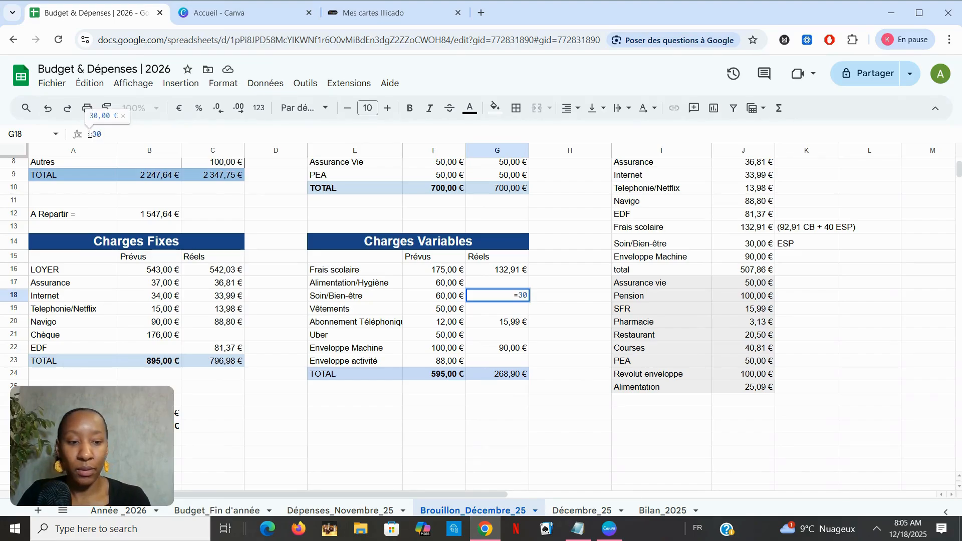
{"action": "type", "text": "+3"}
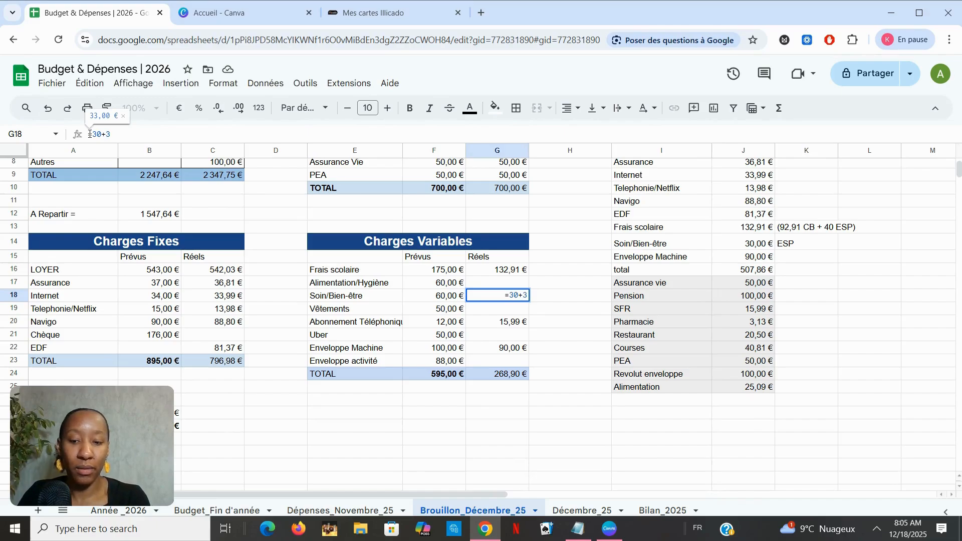
{"action": "type", "text": ",13"}
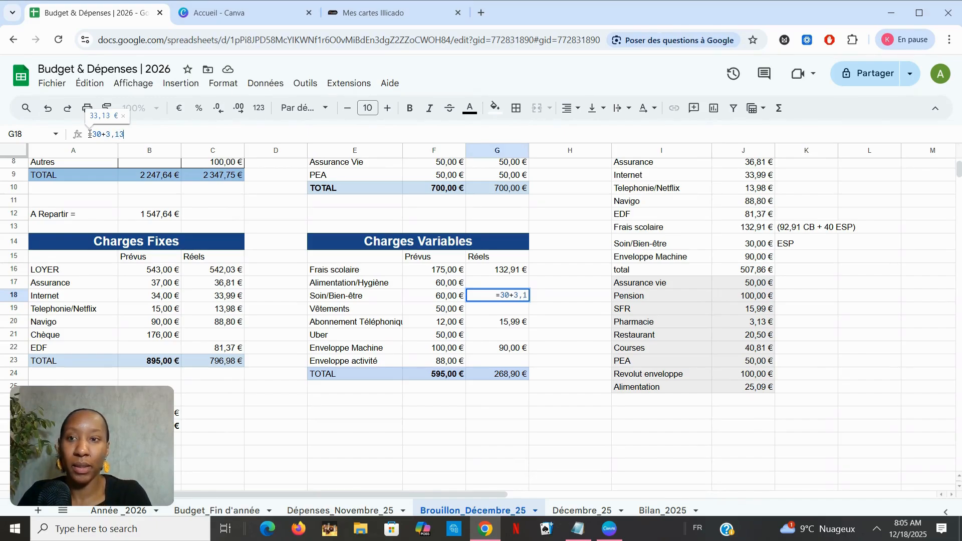
{"action": "key", "text": "Return"}
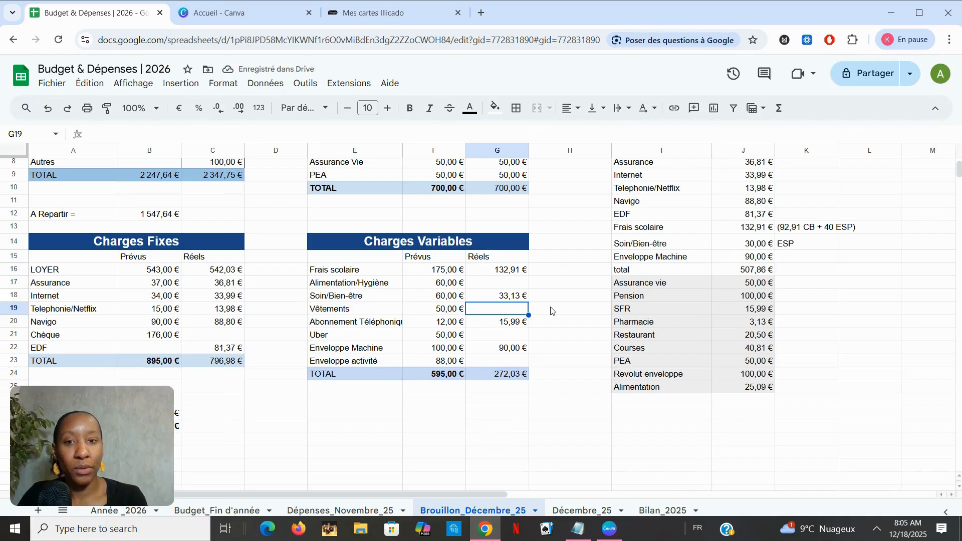
Set the Alimentation/Hygiène actual amount in Charges Variables to the formula =20,50+40,81+25,09.
{"action": "left_click", "coordinate": [501, 287]}
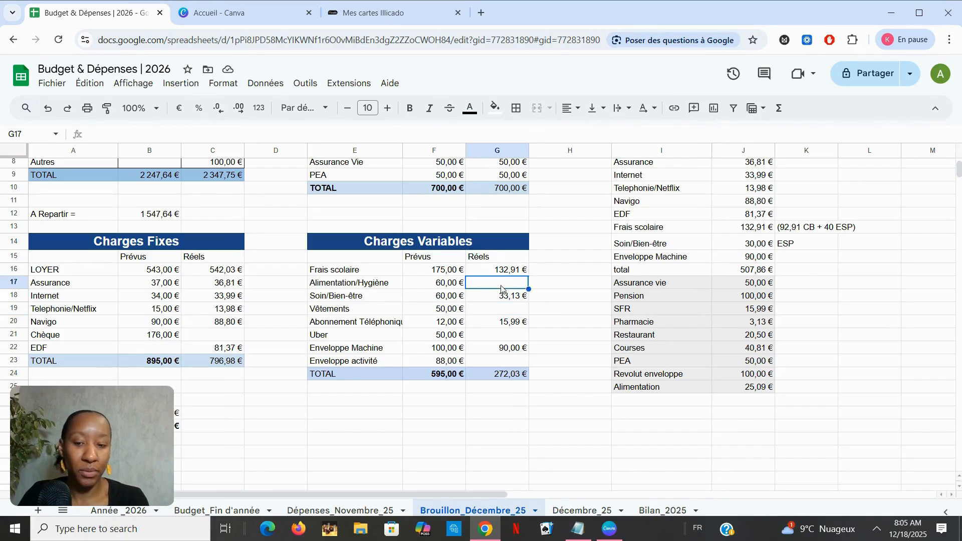
{"action": "type", "text": "=20"}
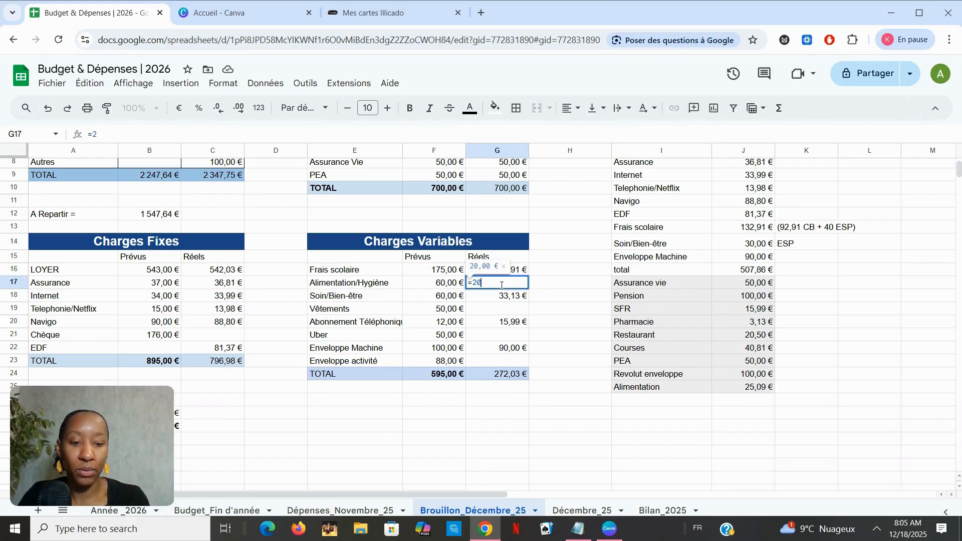
{"action": "type", "text": ",50+"}
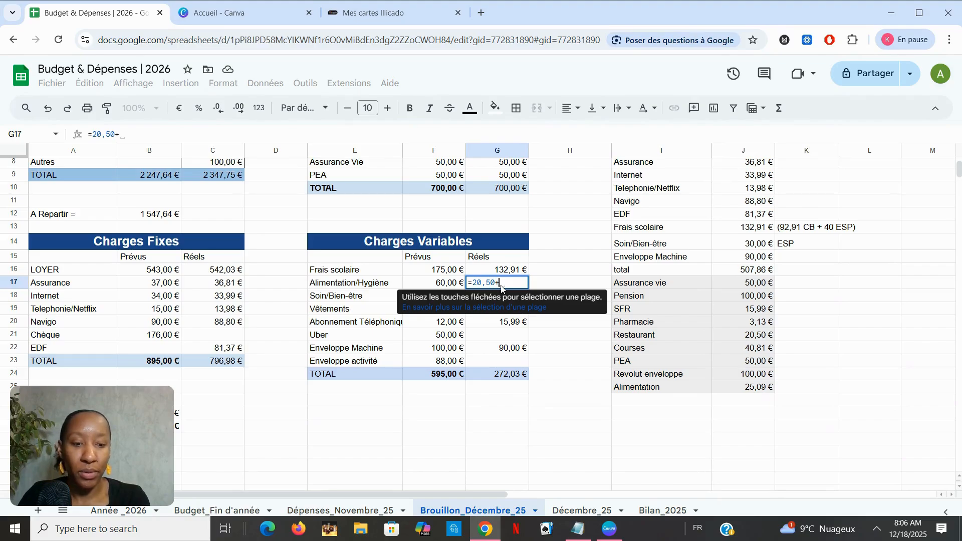
{"action": "type", "text": "2"}
{"action": "type", "text": "0,"}
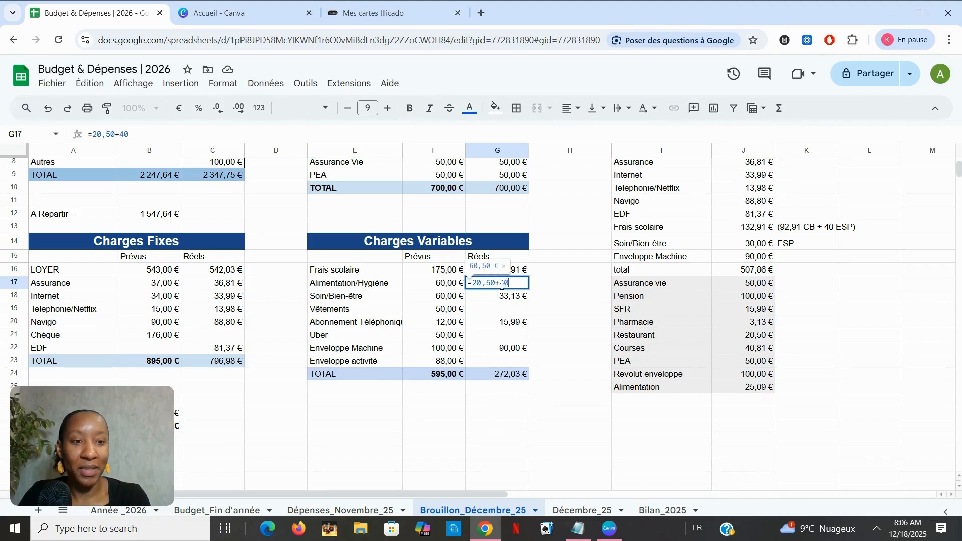
{"action": "type", "text": "81"}
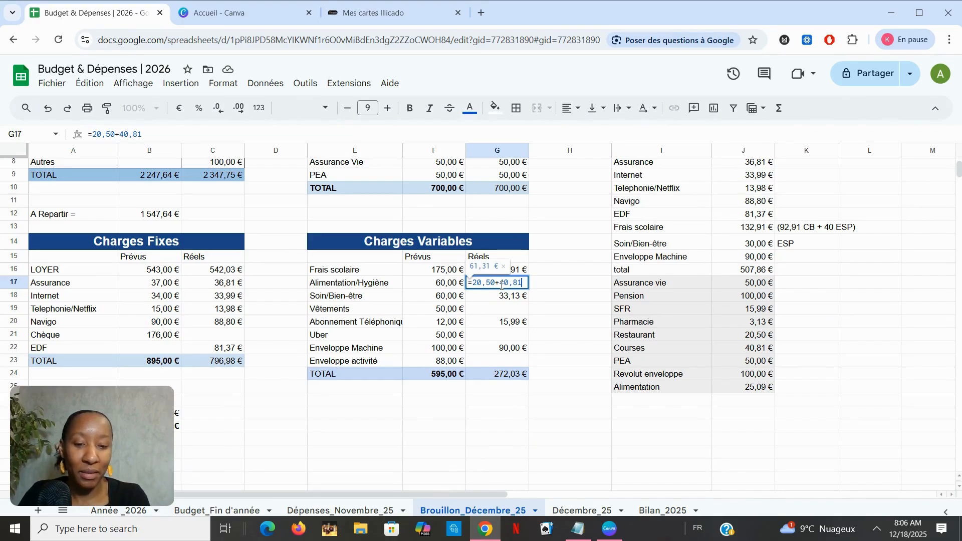
{"action": "type", "text": ","}
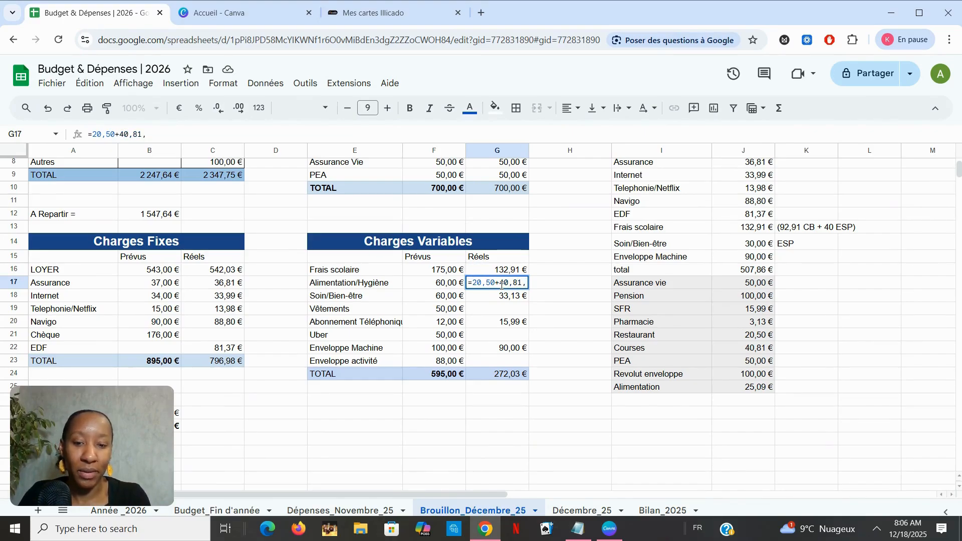
{"action": "type", "text": "25,09"}
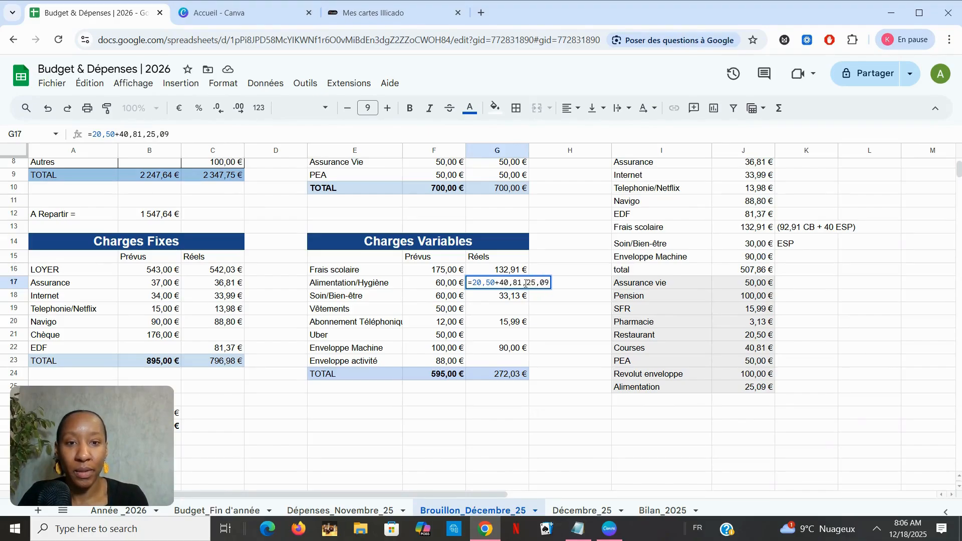
{"action": "left_click", "coordinate": [527, 282]}
{"action": "key", "text": "BackSpace"}
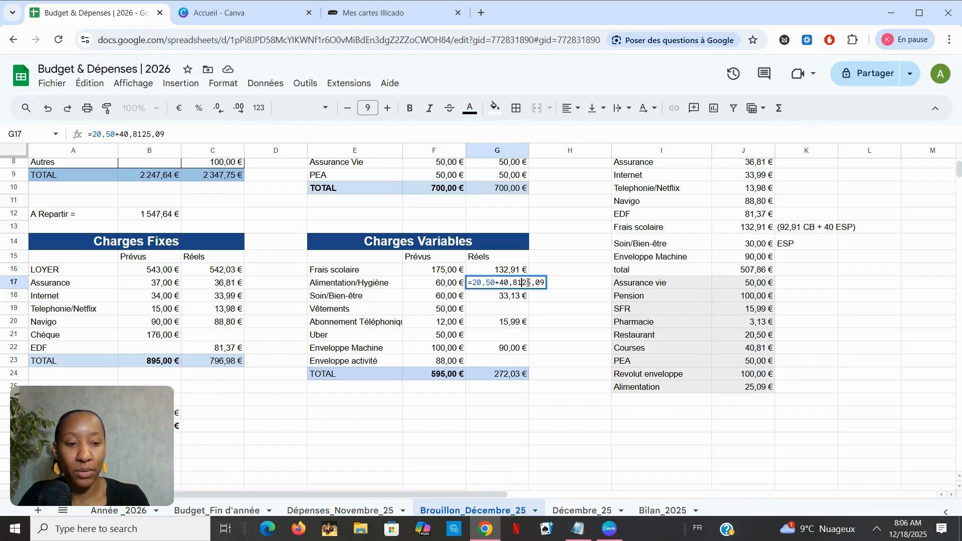
{"action": "type", "text": "="}
{"action": "key", "text": "BackSpace"}
{"action": "type", "text": "+"}
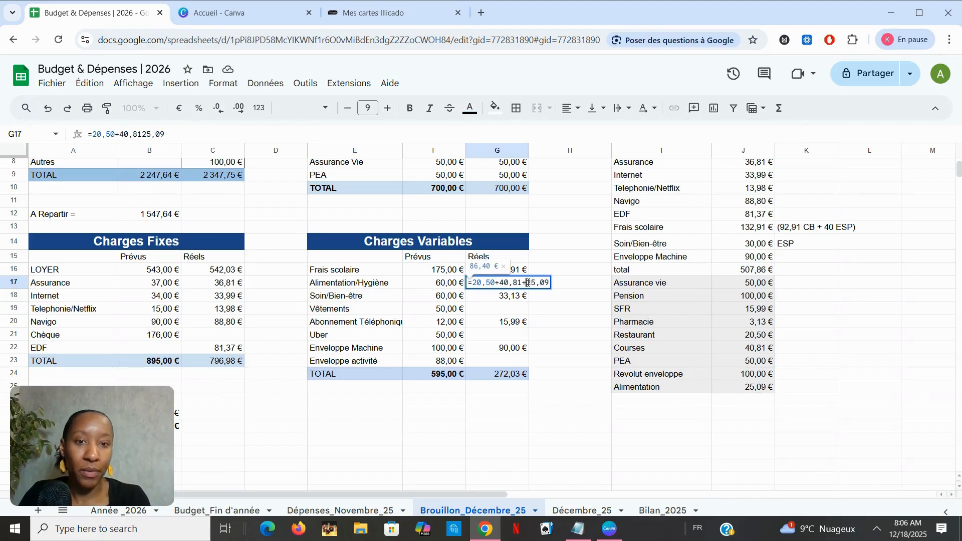
{"action": "key", "text": "Return"}
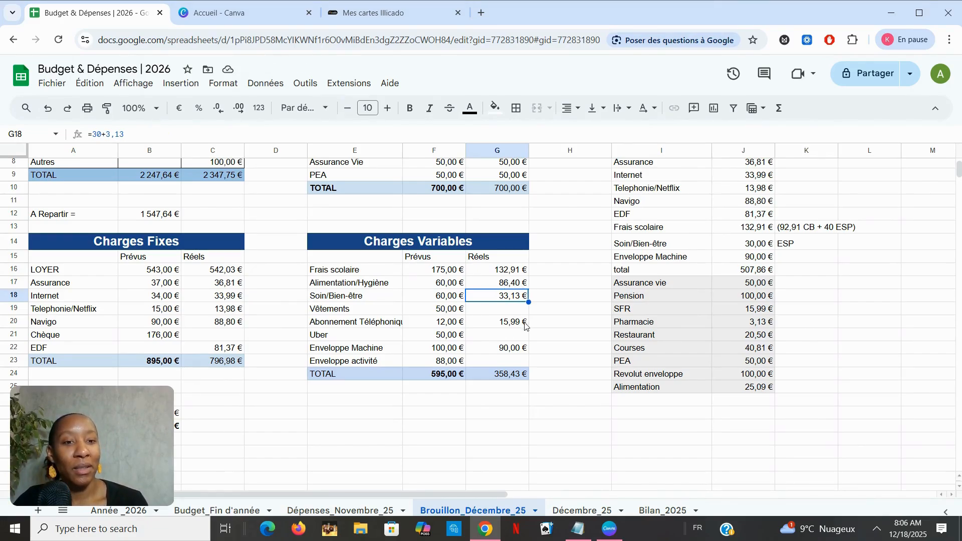
Enter 90 as the actual amount for Enveloppe activité in Charges Variables.
{"action": "left_click", "coordinate": [506, 350]}
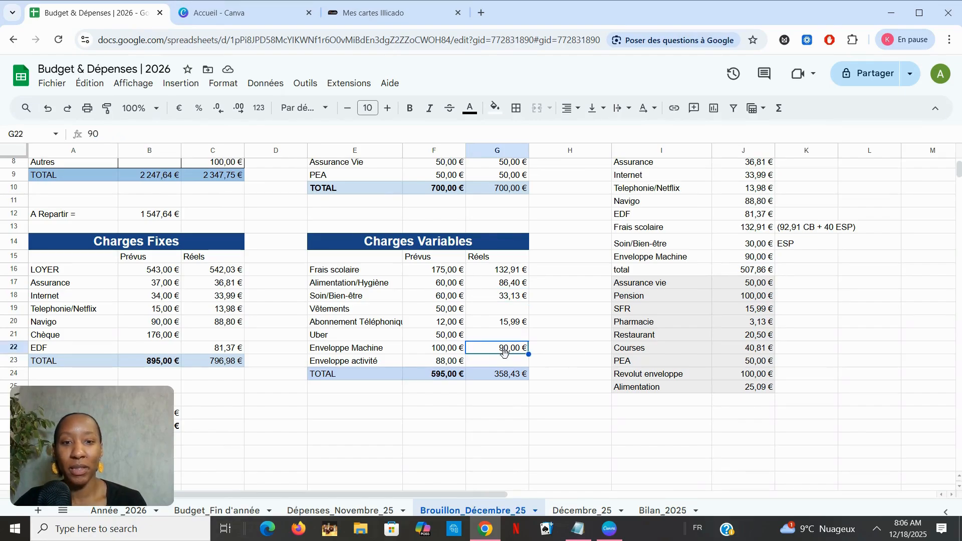
{"action": "left_click", "coordinate": [506, 366]}
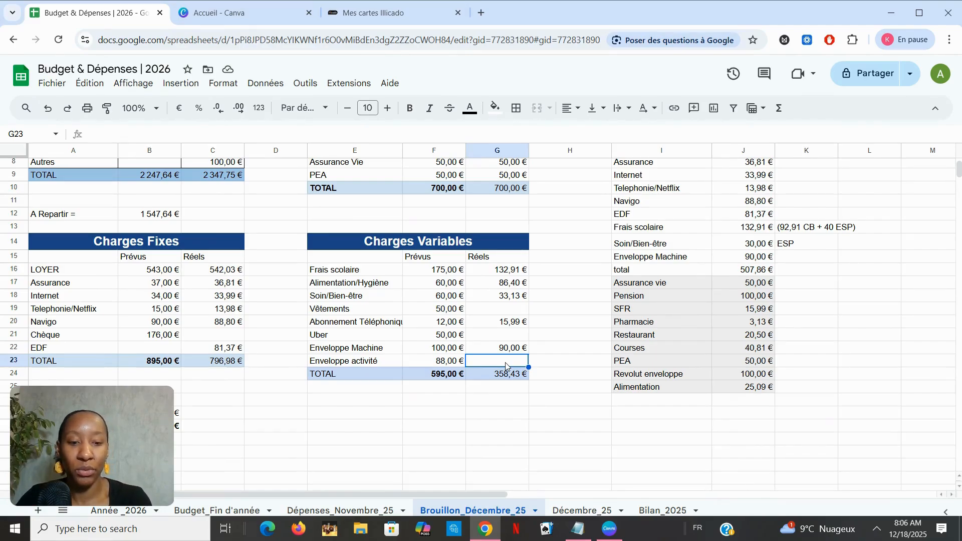
{"action": "type", "text": "90"}
{"action": "key", "text": "Return"}
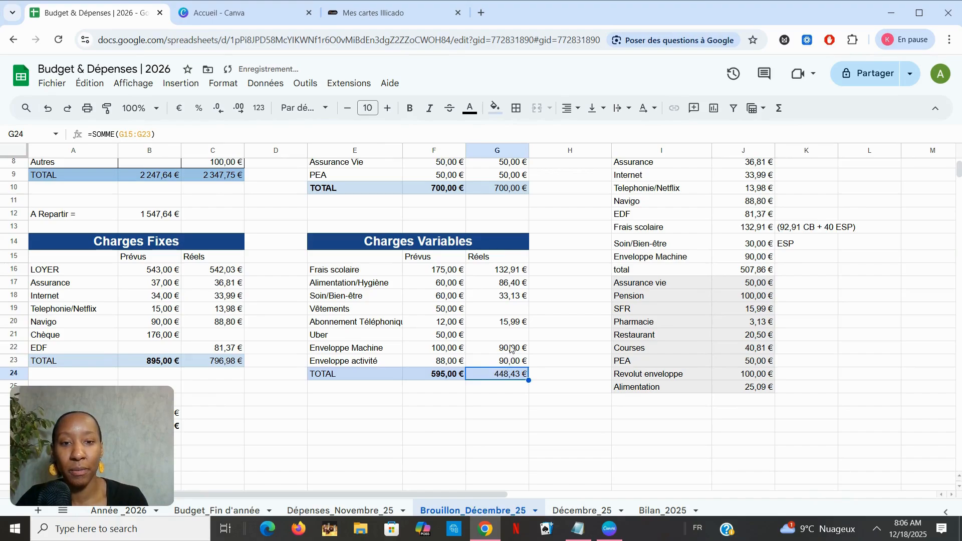
Change the Enveloppe Machine actual amount to 100.
{"action": "left_click", "coordinate": [511, 350]}
{"action": "left_click", "coordinate": [110, 136]}
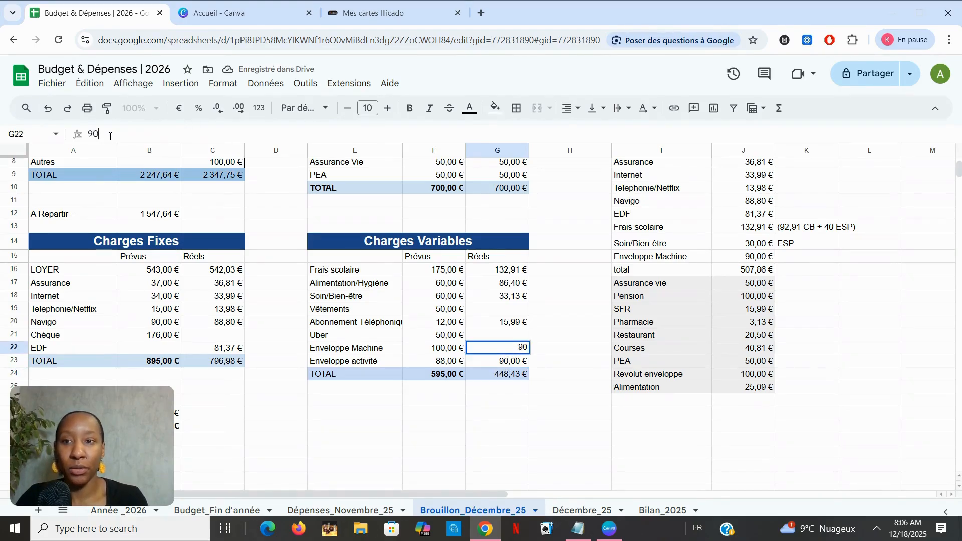
{"action": "key", "text": "BackSpace"}
{"action": "key", "text": "BackSpace"}
{"action": "type", "text": "10"}
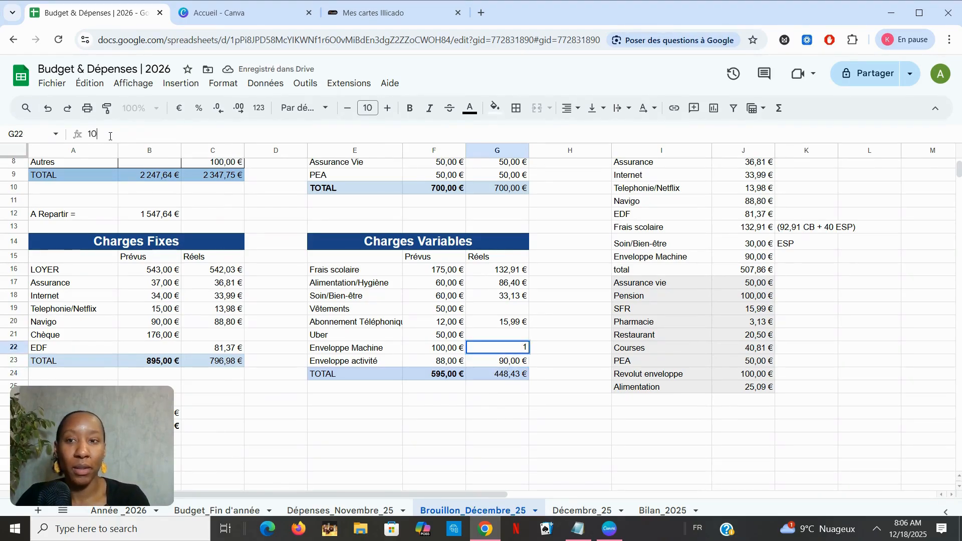
{"action": "type", "text": "0"}
{"action": "key", "text": "Return"}
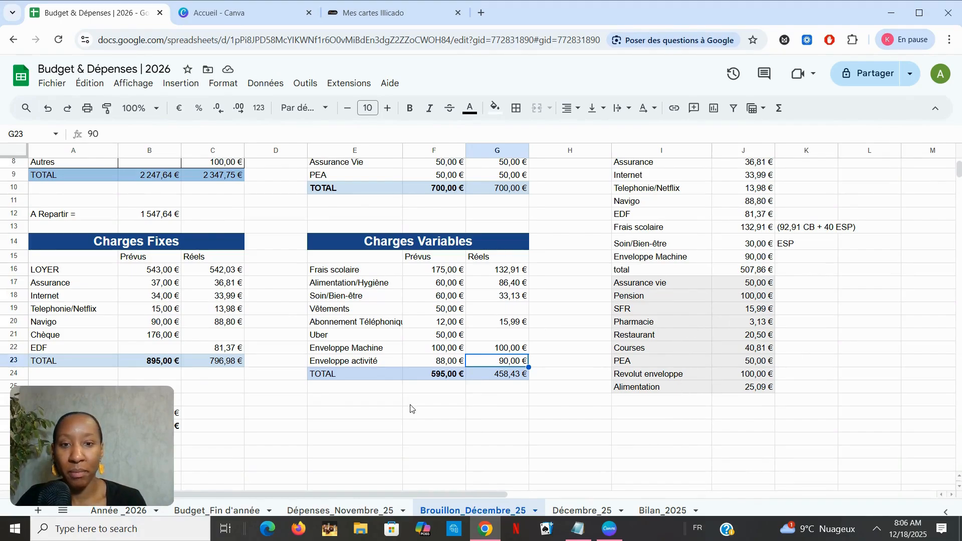
Add a Canva entry below the Charges Variables table with the amount 110e beside it.
{"action": "scroll", "coordinate": [411, 408], "scroll_direction": "down", "scroll_amount": 2}
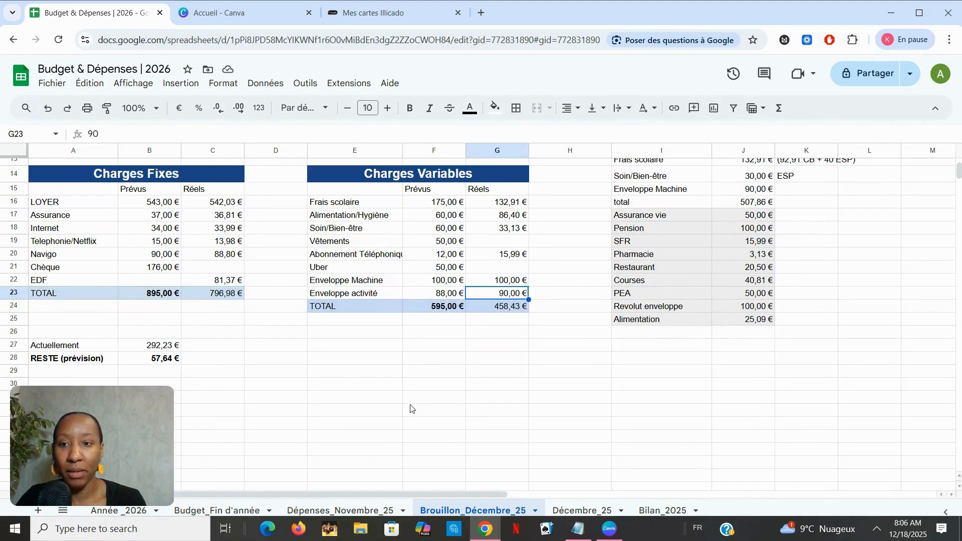
{"action": "left_click", "coordinate": [160, 346]}
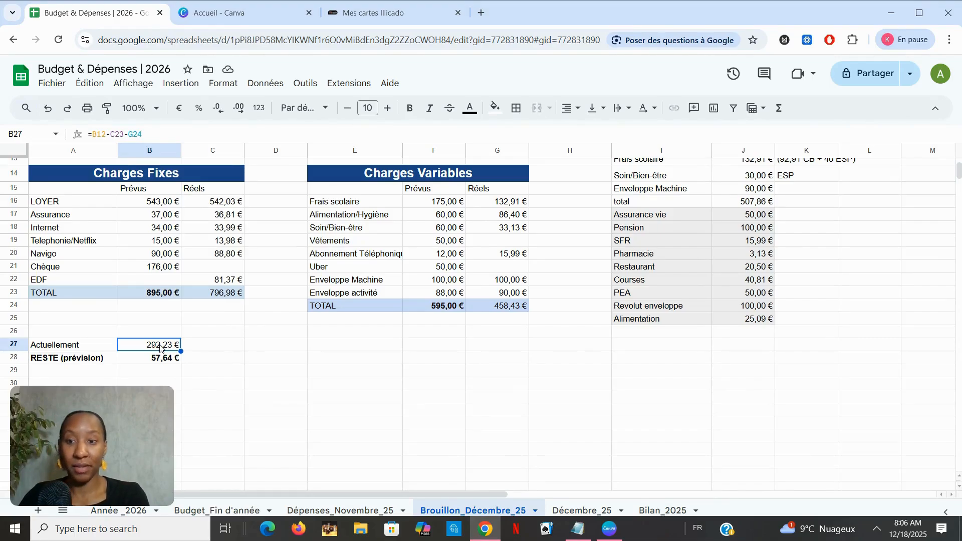
{"action": "scroll", "coordinate": [523, 339], "scroll_direction": "up", "scroll_amount": 5}
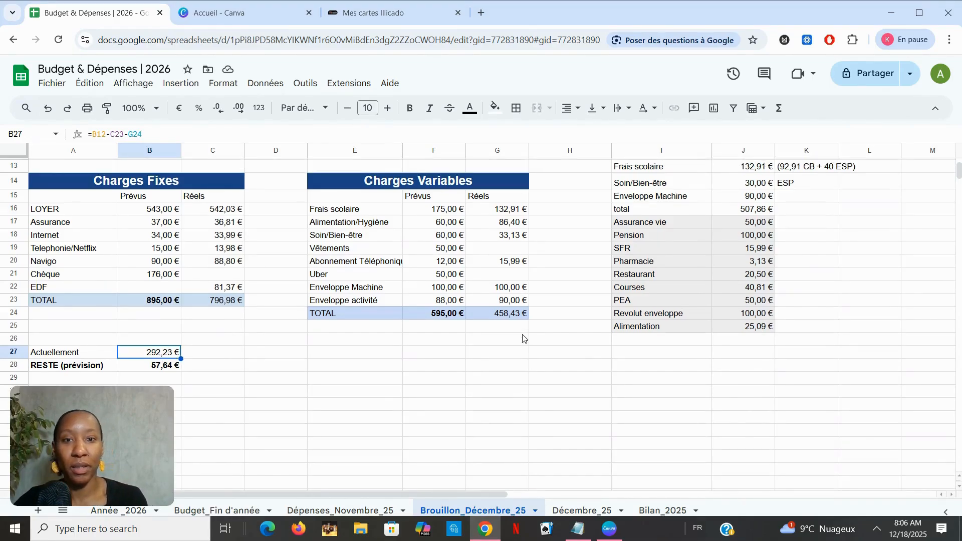
{"action": "scroll", "coordinate": [524, 339], "scroll_direction": "down", "scroll_amount": 3}
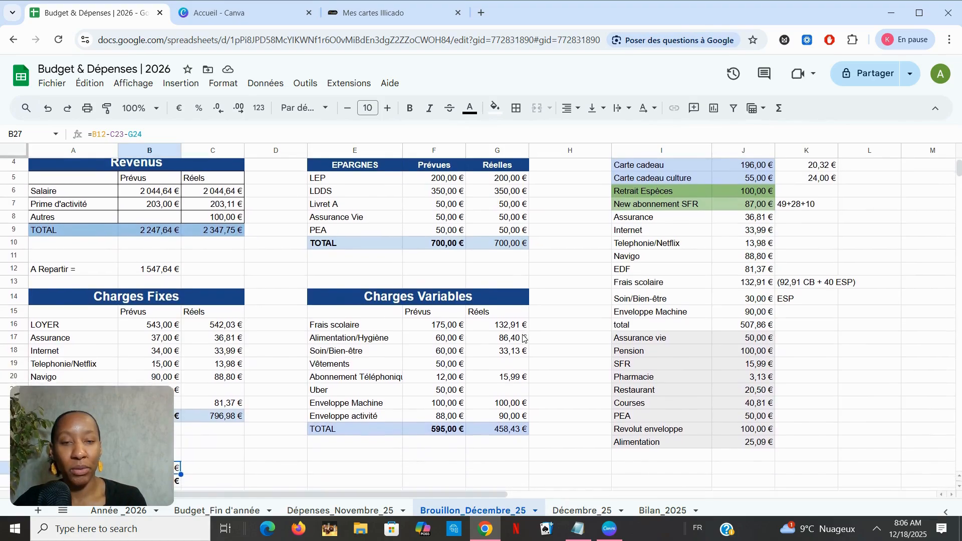
{"action": "scroll", "coordinate": [523, 338], "scroll_direction": "down", "scroll_amount": 2}
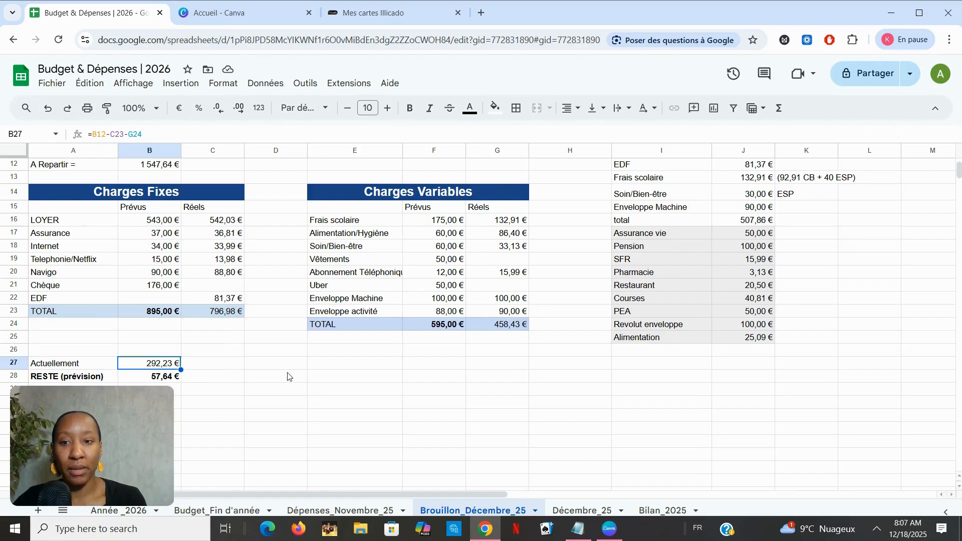
{"action": "left_click", "coordinate": [346, 380]}
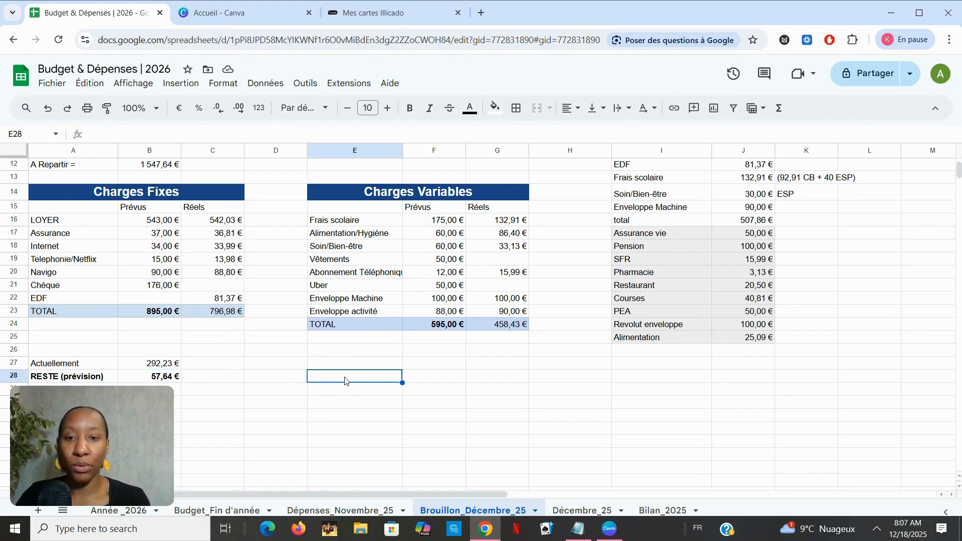
{"action": "type", "text": "Canva"}
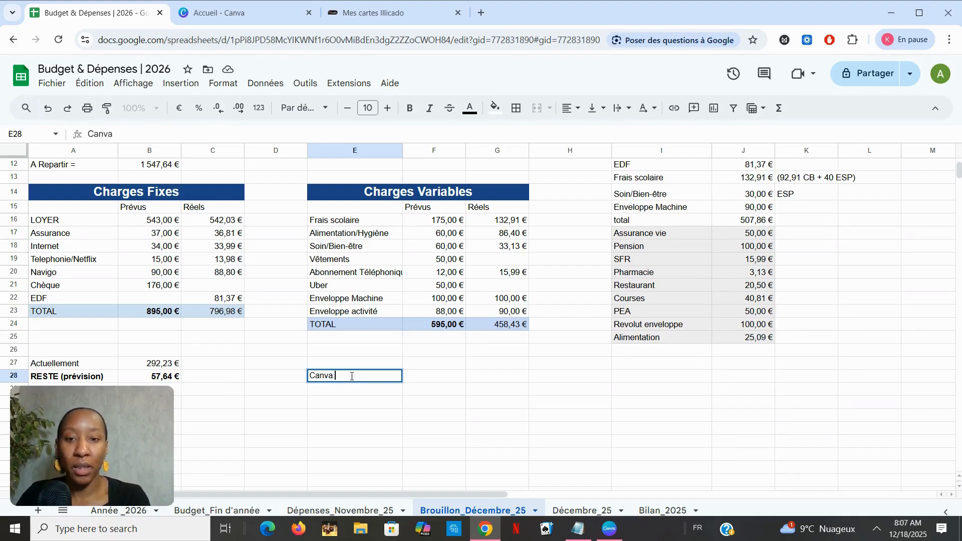
{"action": "left_click", "coordinate": [441, 378]}
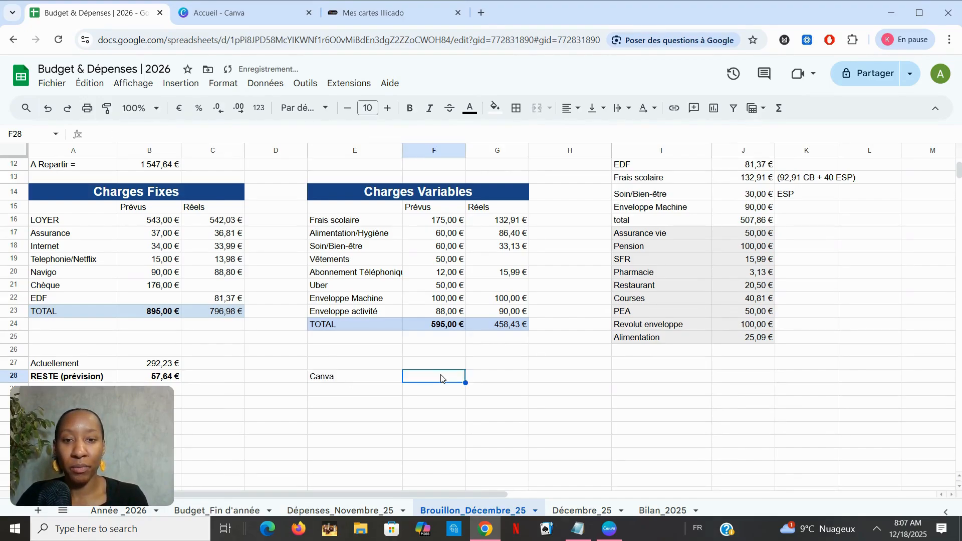
{"action": "type", "text": "110"}
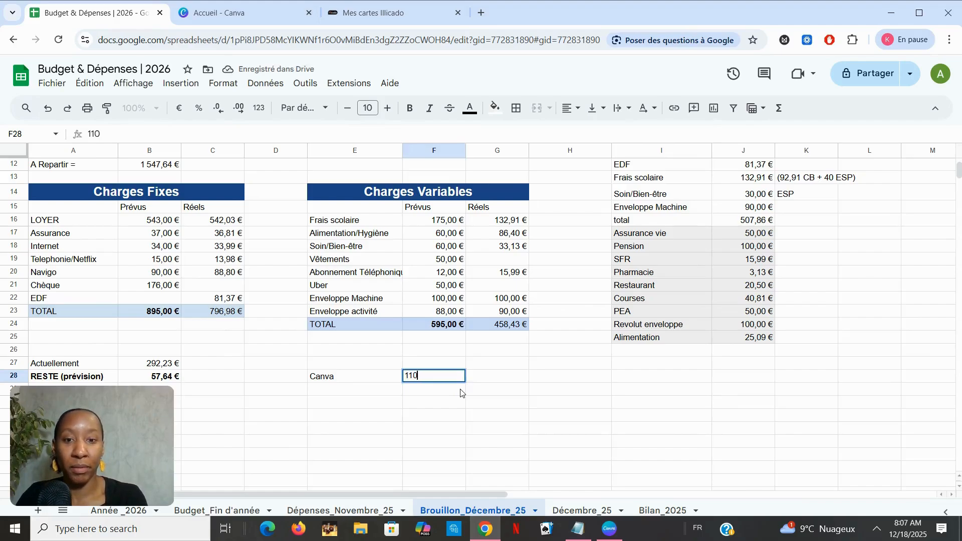
{"action": "type", "text": "e"}
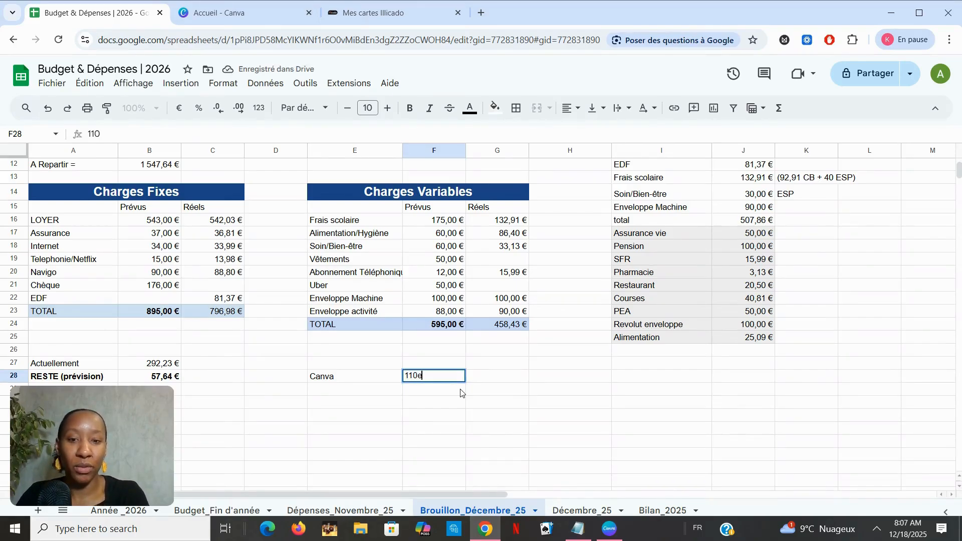
{"action": "key", "text": "Return"}
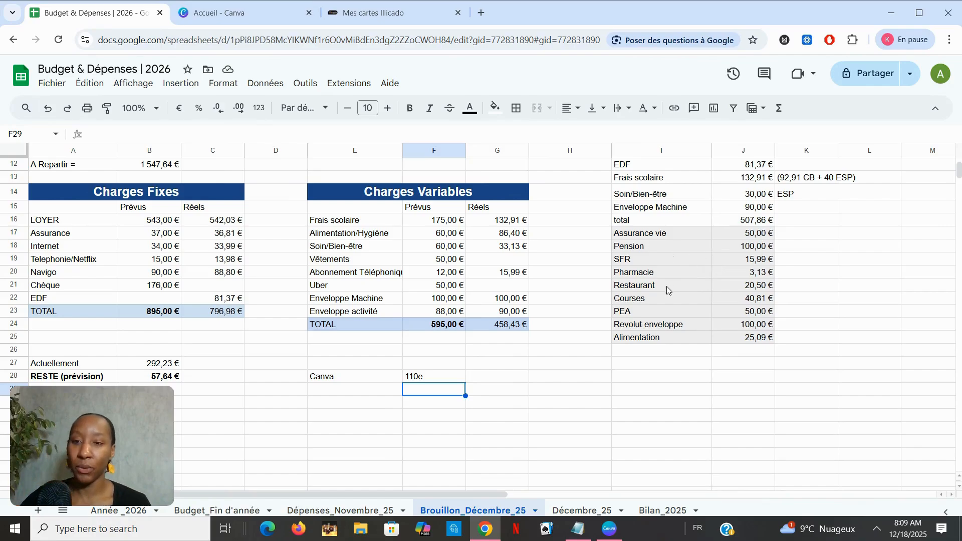
Review the Actuellement and RESTE (prévision) amounts and their formulas below Charges Fixes.
{"action": "scroll", "coordinate": [666, 287], "scroll_direction": "up", "scroll_amount": 1}
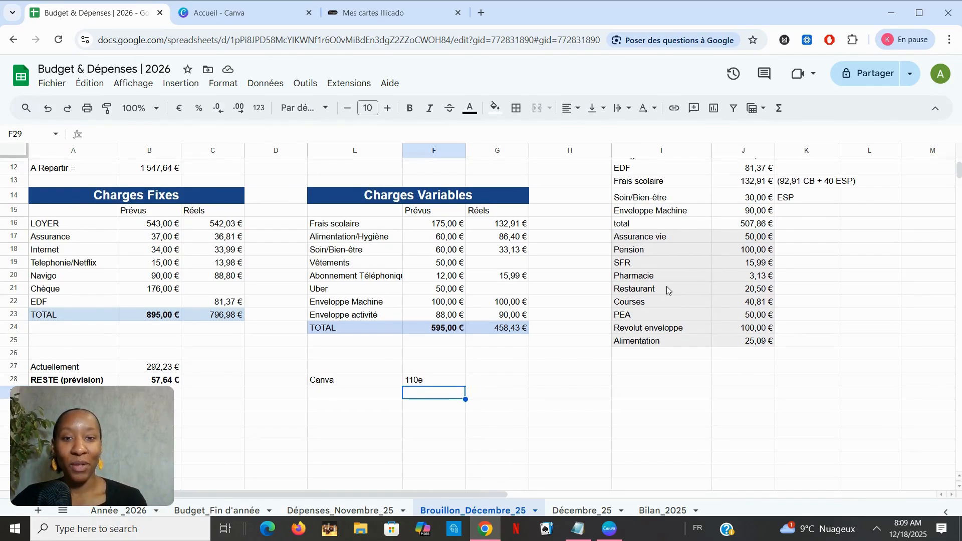
{"action": "scroll", "coordinate": [666, 287], "scroll_direction": "down", "scroll_amount": 1}
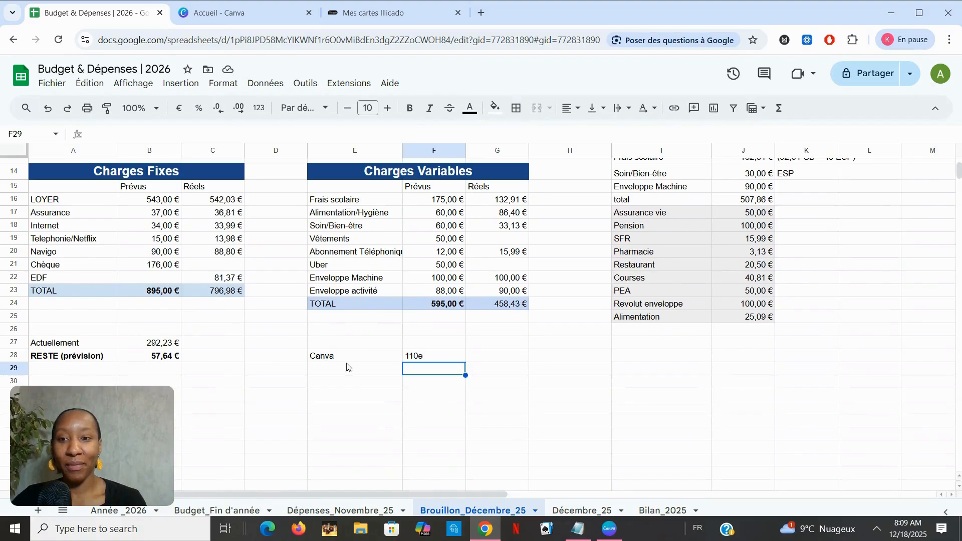
{"action": "scroll", "coordinate": [405, 372], "scroll_direction": "up", "scroll_amount": 4}
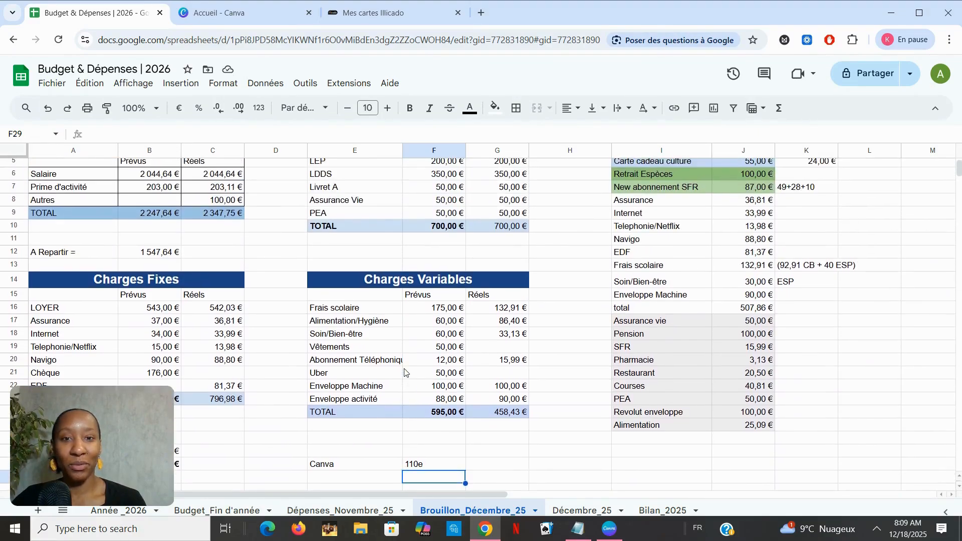
{"action": "scroll", "coordinate": [404, 372], "scroll_direction": "up", "scroll_amount": 3}
{"action": "scroll", "coordinate": [405, 372], "scroll_direction": "down", "scroll_amount": 6}
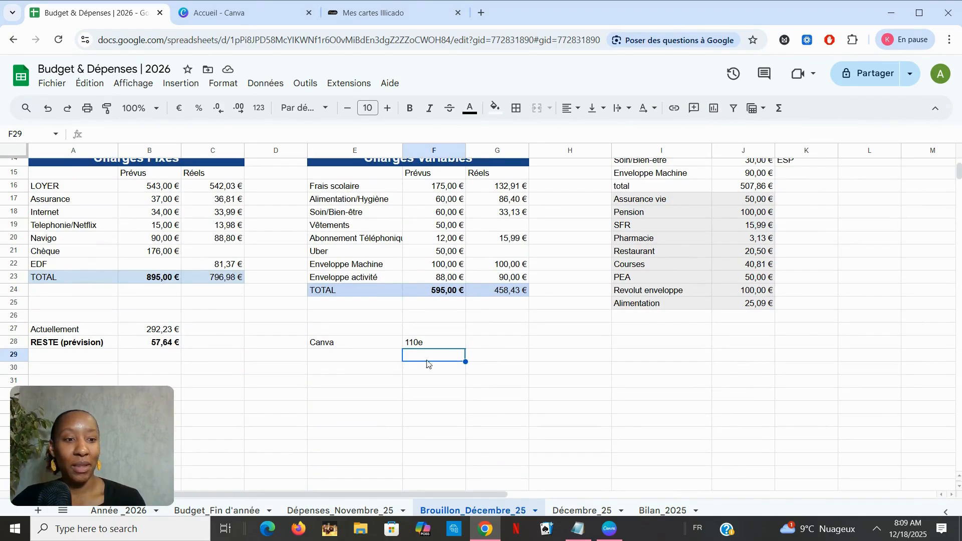
{"action": "left_click", "coordinate": [147, 333]}
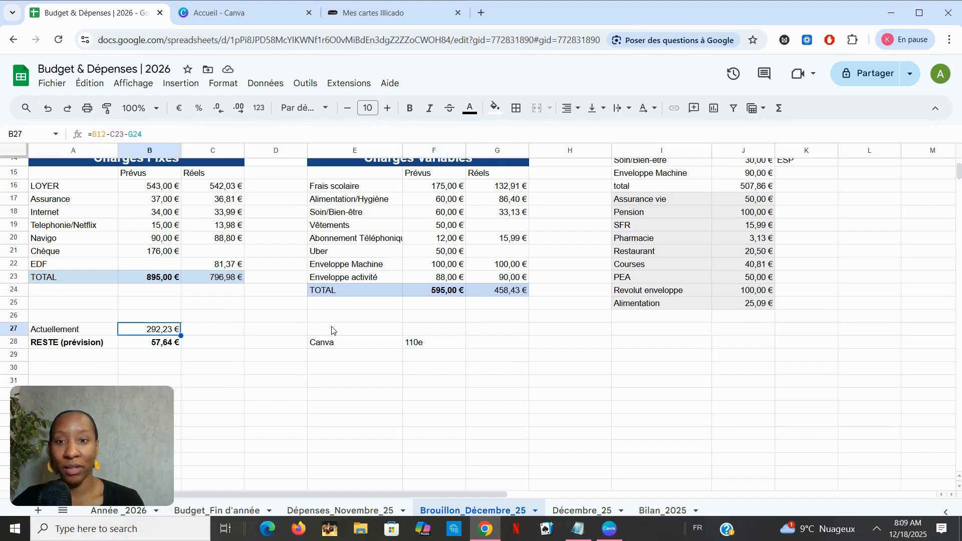
{"action": "left_click", "coordinate": [497, 227]}
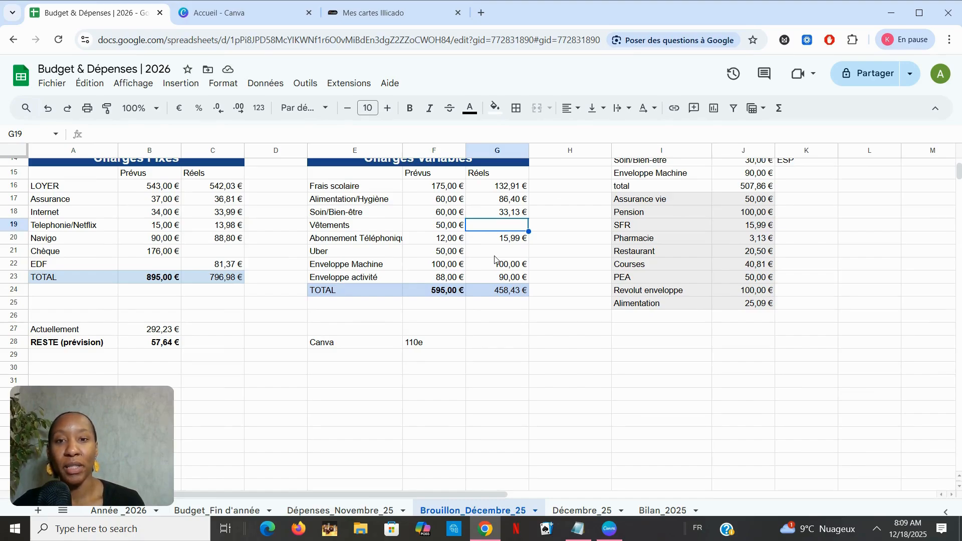
{"action": "left_click", "coordinate": [159, 335]}
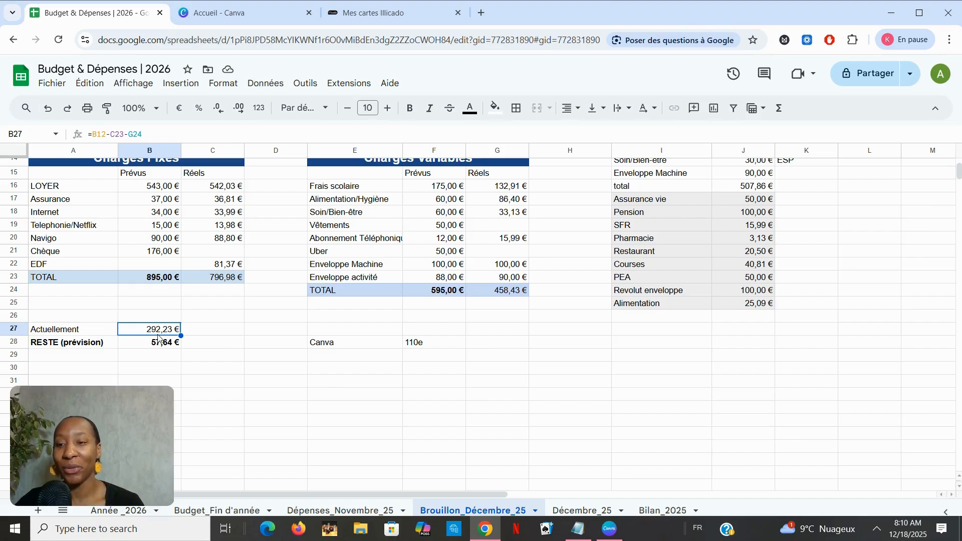
{"action": "scroll", "coordinate": [424, 260], "scroll_direction": "up", "scroll_amount": 3}
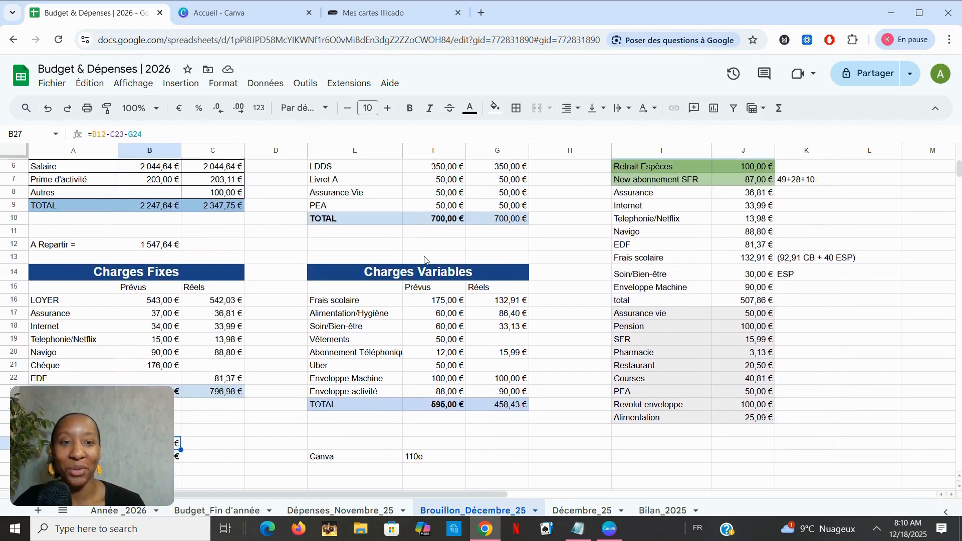